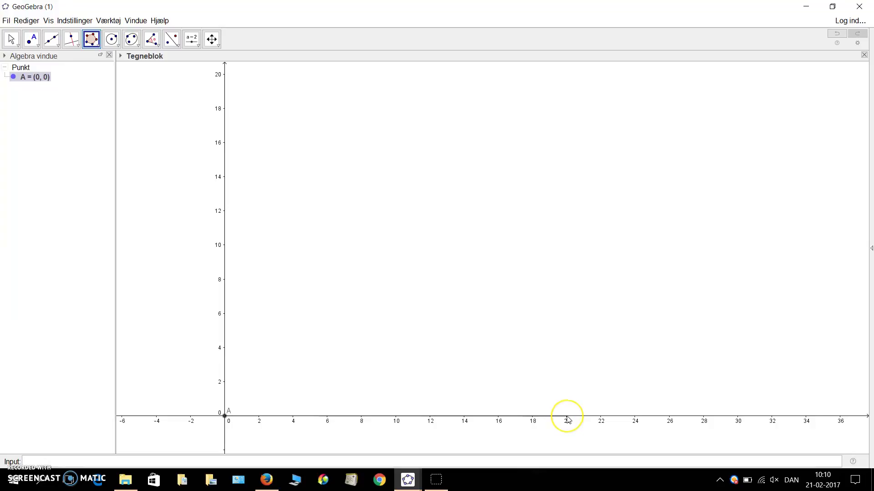
Step: Create a regular polygon with 3 vertices whose base runs from point A to (20, 0) on the x-axis
left_click(567, 417)
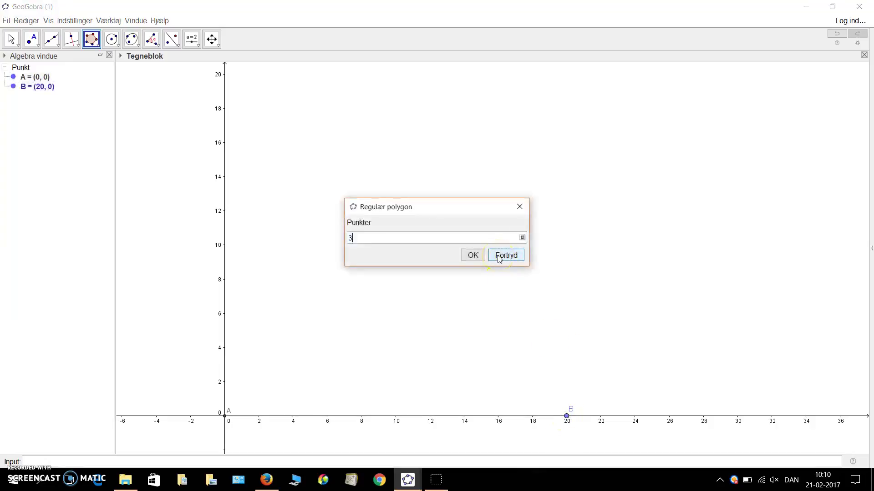
left_click(474, 256)
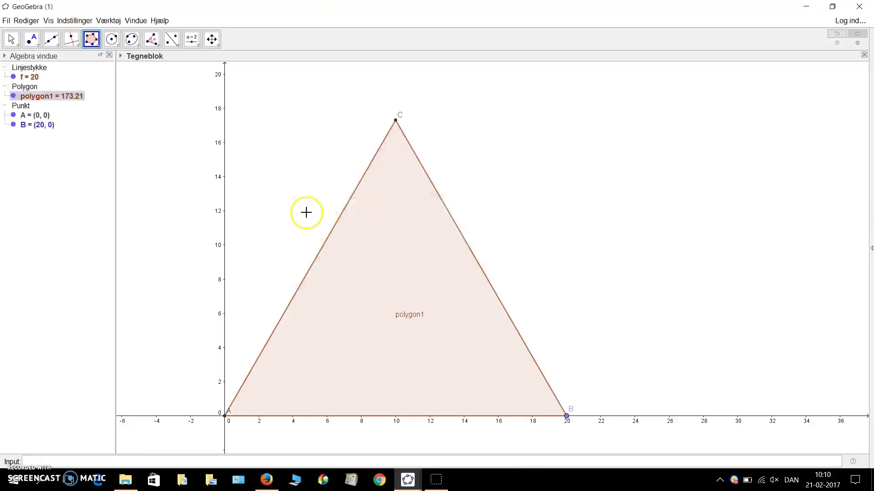
Step: Add a numeric slider a with minimum 0 and maximum 20, placed beside the triangle
left_click(192, 40)
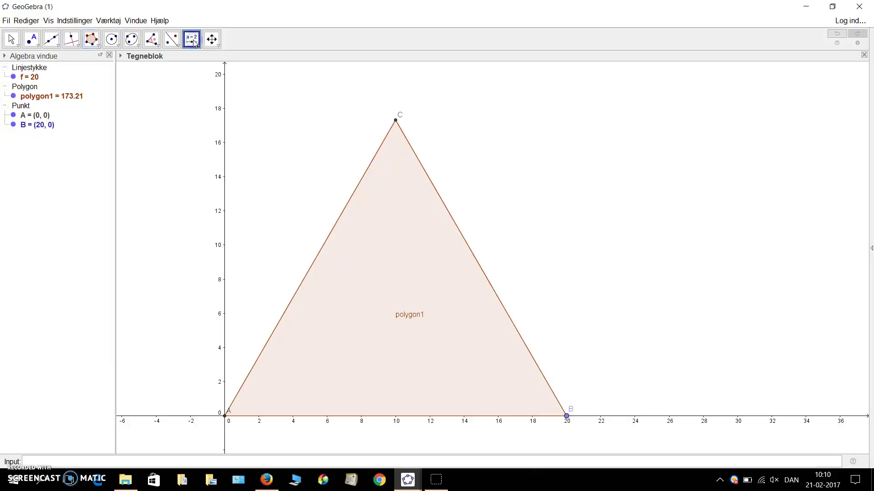
left_click(165, 131)
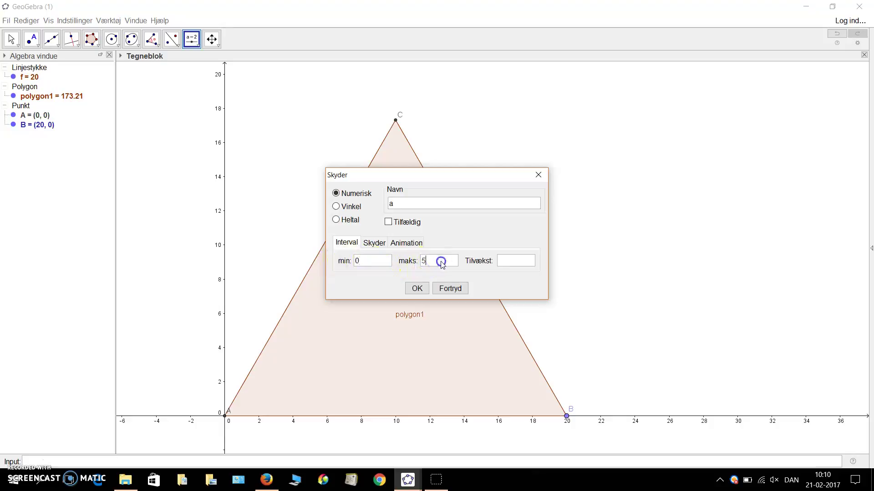
left_click(413, 289)
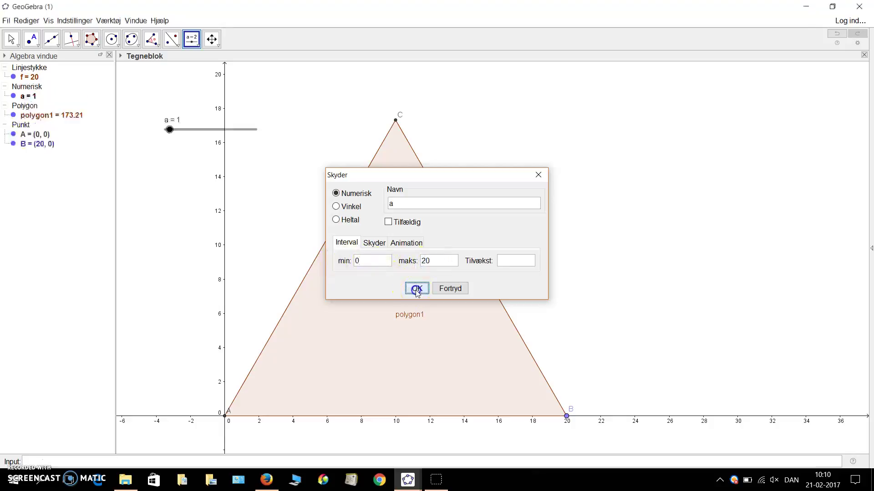
Step: Add sliders b and c below slider a, using the same 0 to 20 interval
left_click(166, 162)
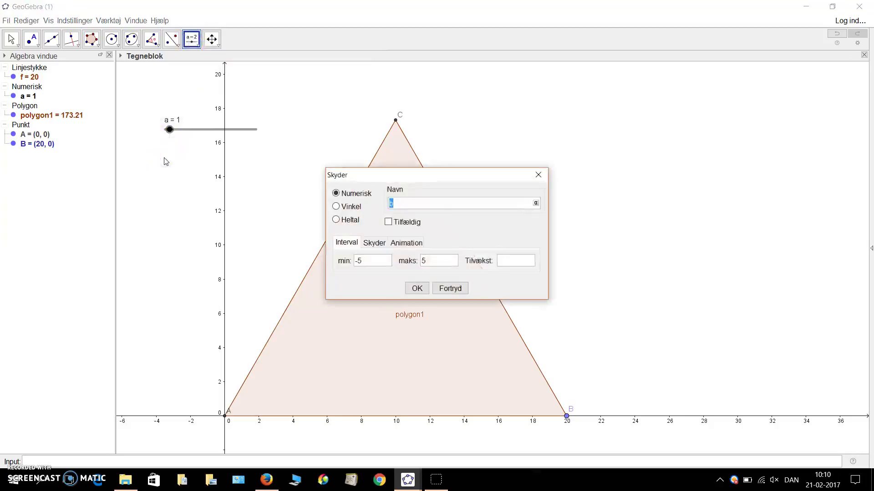
left_click(417, 288)
left_click(164, 185)
key("Return")
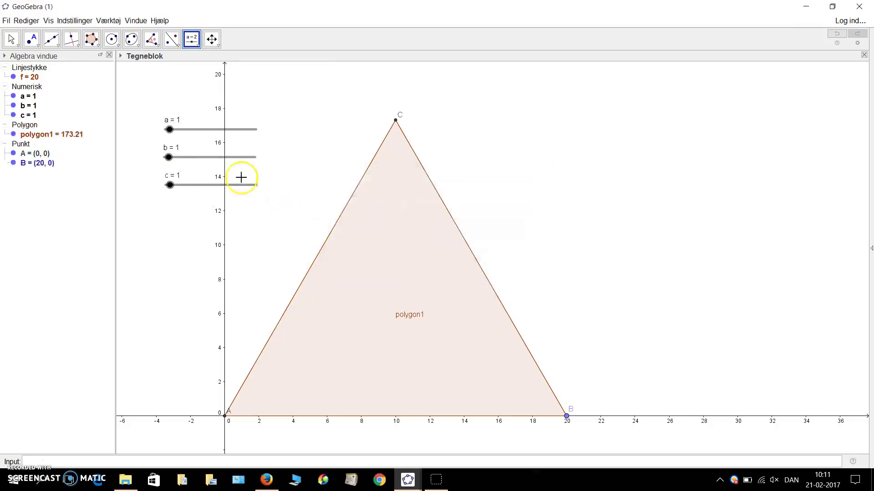
Step: Set sliders a, b and c to 5 each
left_click_drag(175, 126, 187, 129)
left_click_drag(168, 157, 186, 158)
left_click_drag(169, 185, 184, 187)
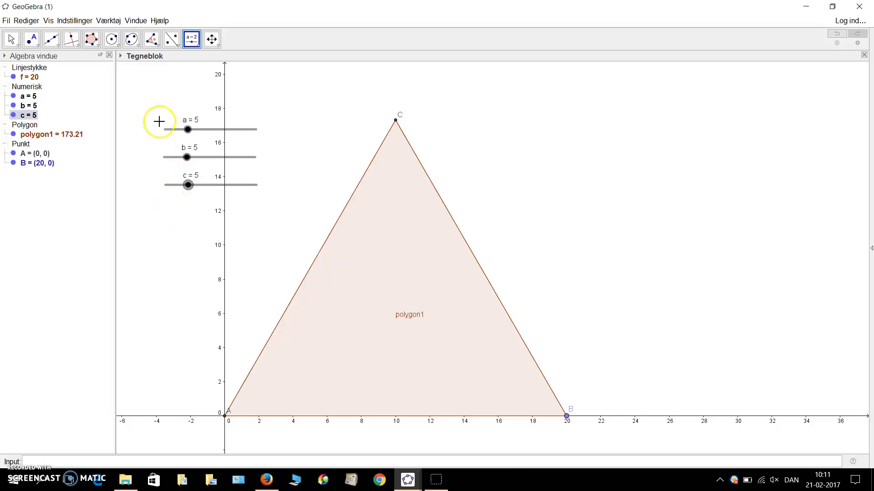
Step: Construct two segments with given length a, both starting at corner A of the triangle
left_click(51, 41)
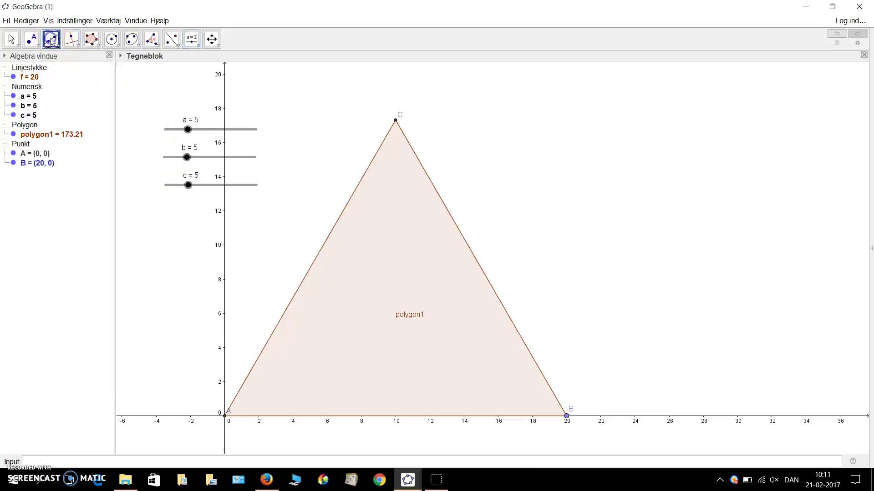
left_click(52, 41)
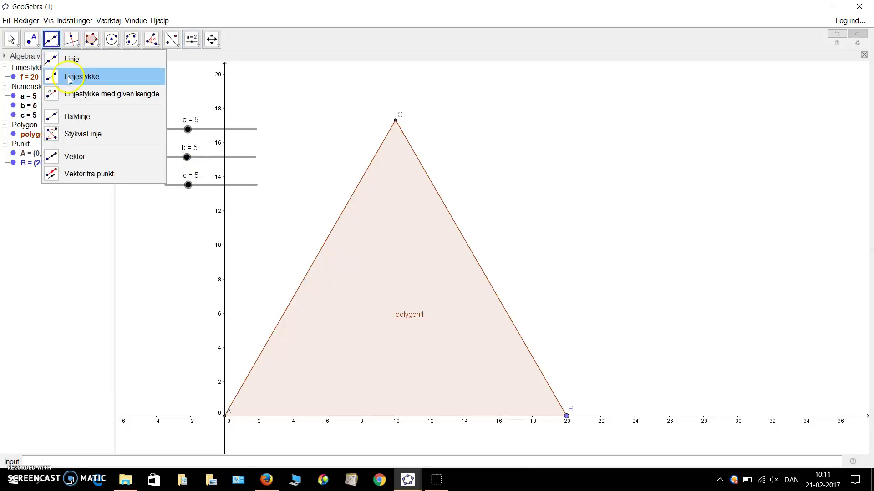
left_click(89, 96)
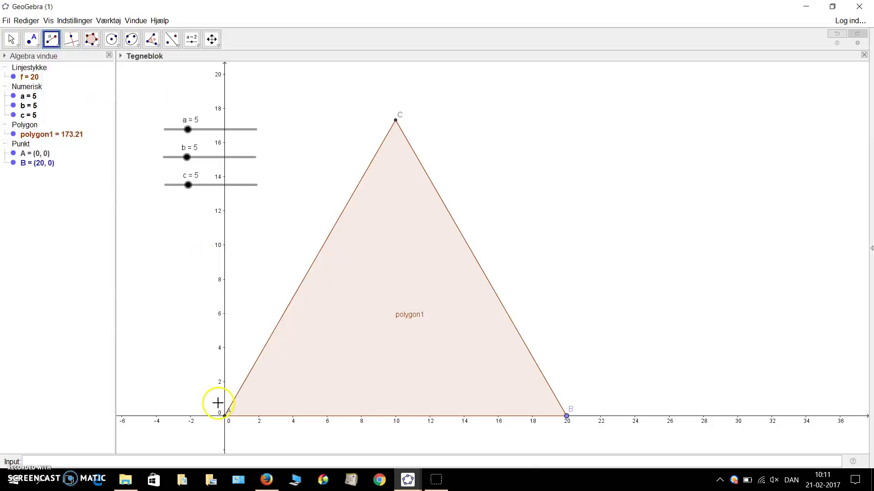
left_click(224, 416)
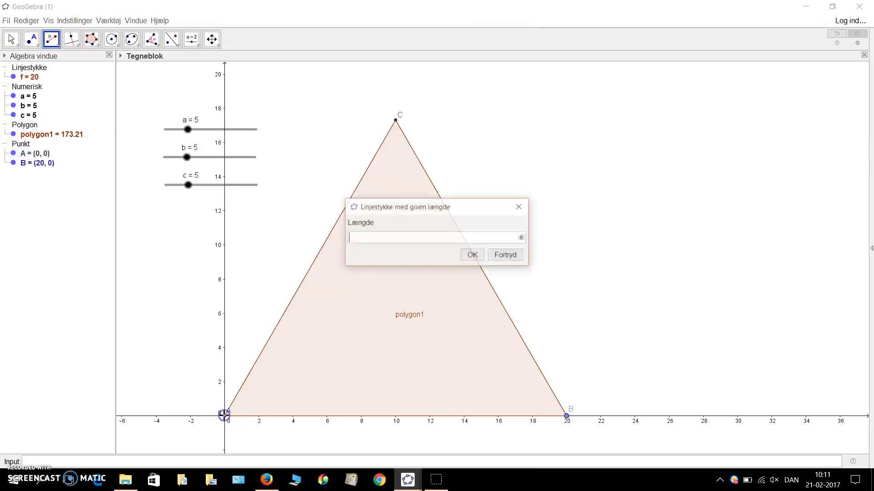
left_click(224, 415)
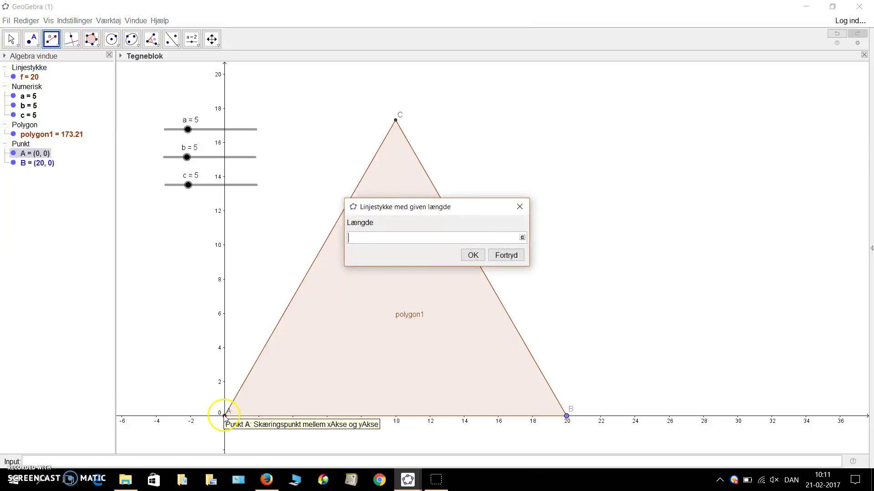
type("5")
left_click(473, 255)
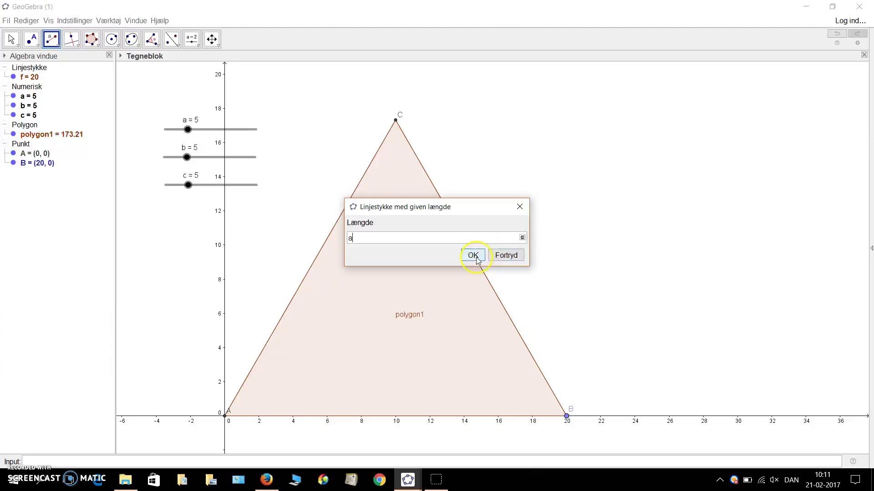
left_click(225, 415)
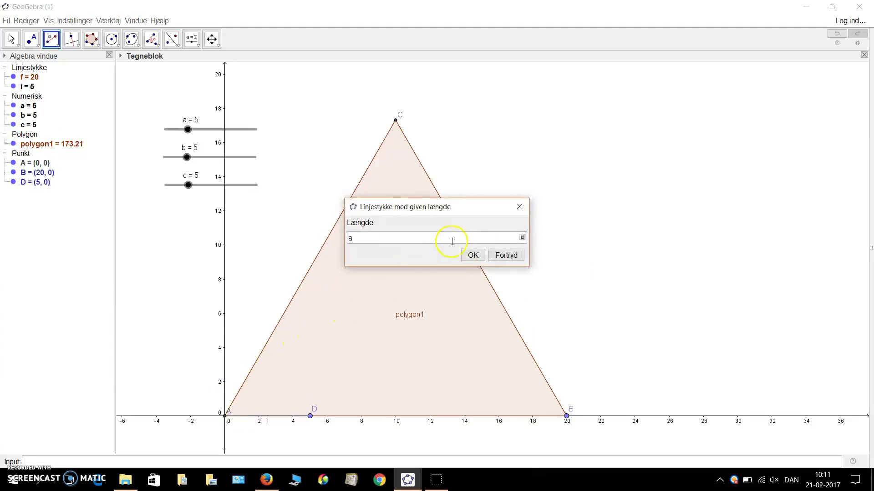
left_click(473, 255)
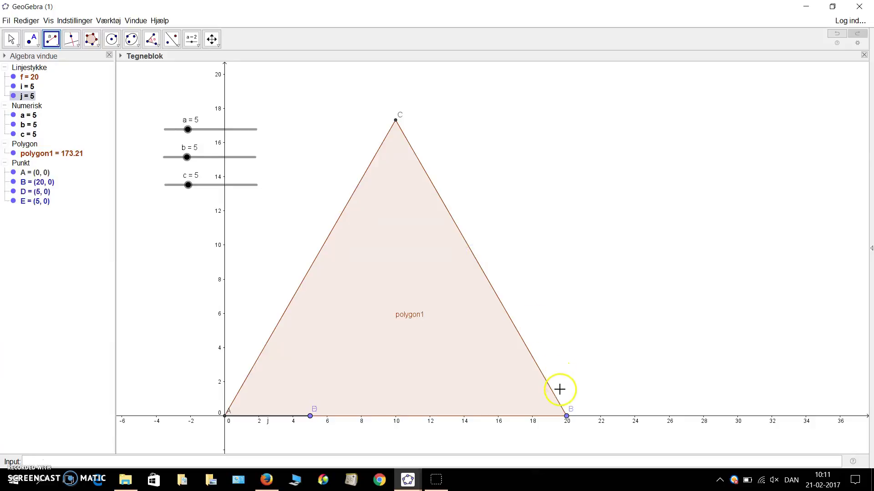
Step: Construct two segments with given length b, both starting at corner B
left_click(566, 416)
type("b")
left_click(474, 255)
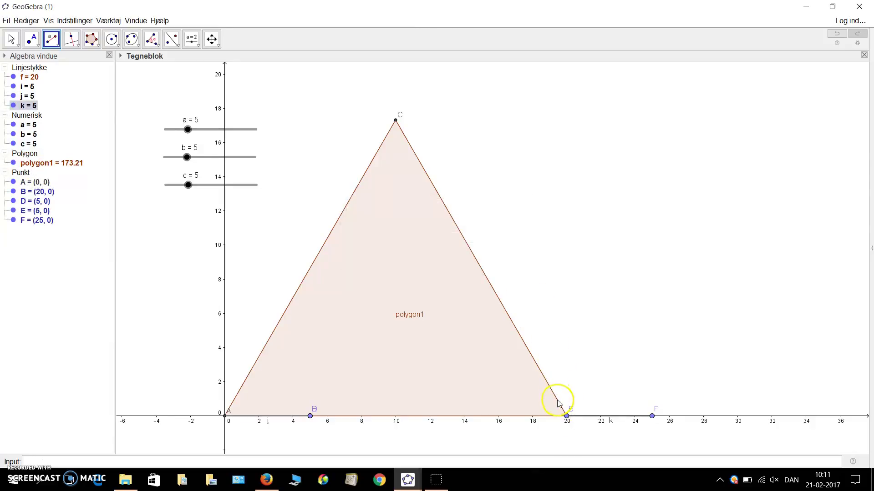
left_click(566, 416)
type("b")
left_click(480, 261)
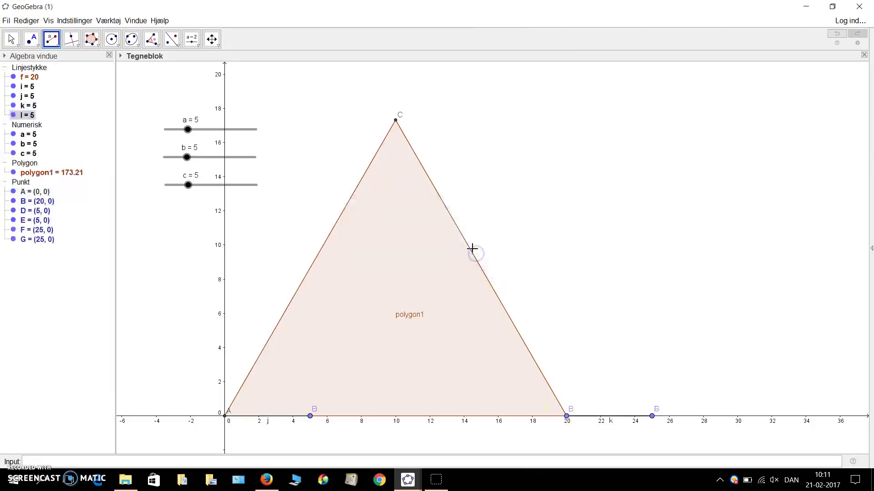
Step: Construct two segments with given length c, both starting at corner C
left_click(395, 120)
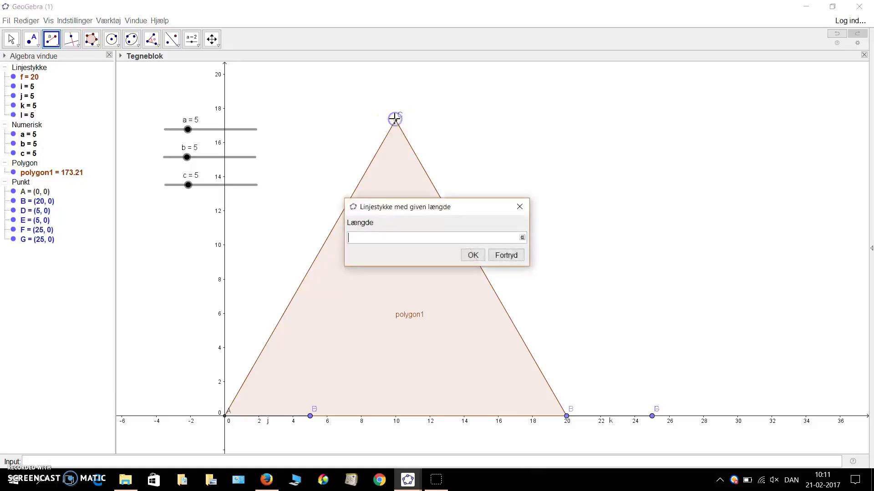
left_click(469, 256)
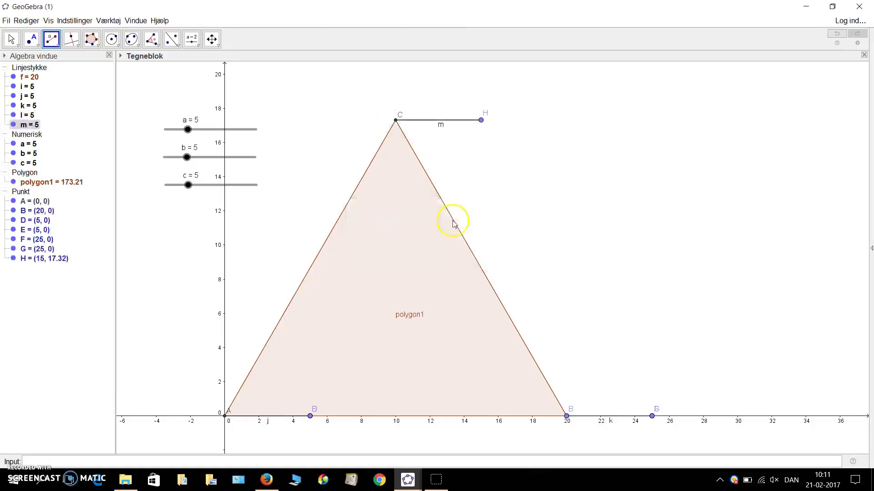
left_click(396, 120)
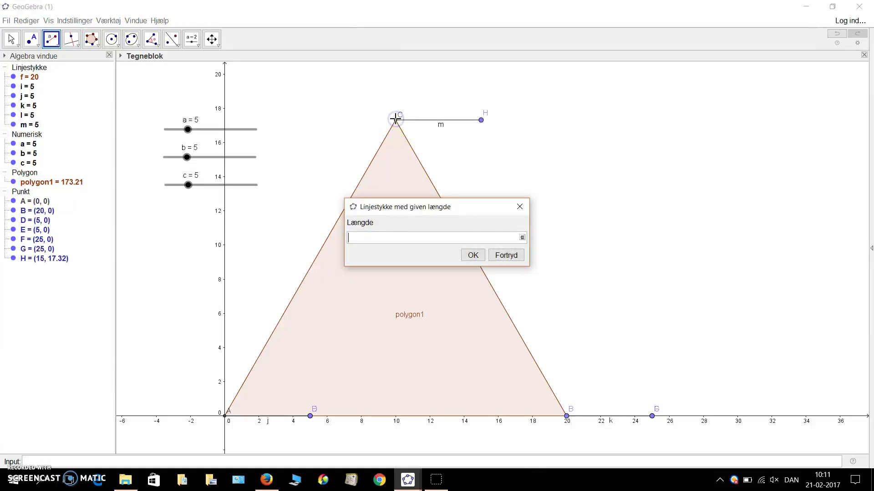
type("c")
left_click(465, 256)
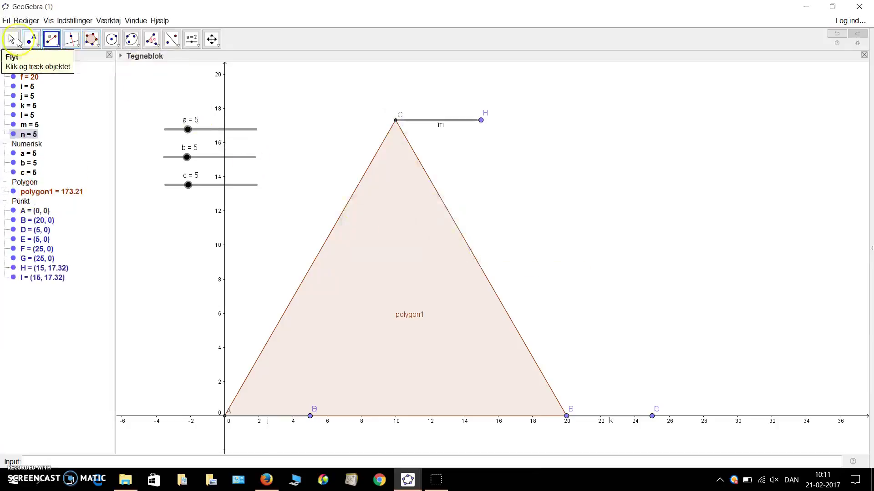
Step: Move the segment endpoints E, G, F, I and H so each corner's two segments lie along the triangle's sides
left_click(10, 40)
left_click_drag(310, 414, 266, 348)
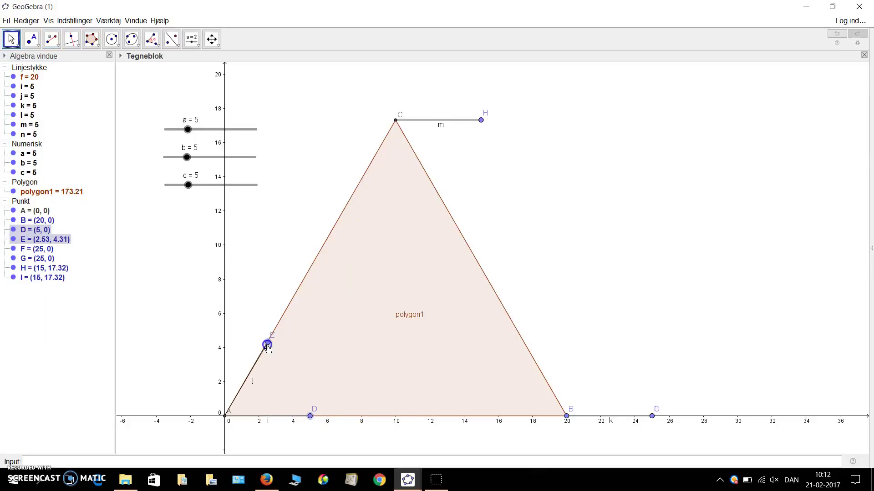
left_click_drag(652, 415, 481, 416)
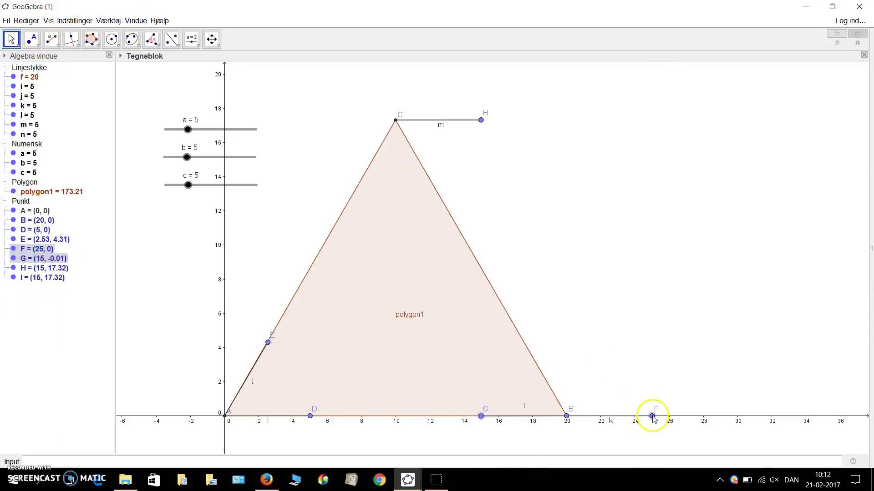
left_click_drag(652, 416, 525, 340)
left_click_drag(481, 119, 355, 196)
left_click_drag(481, 120, 437, 194)
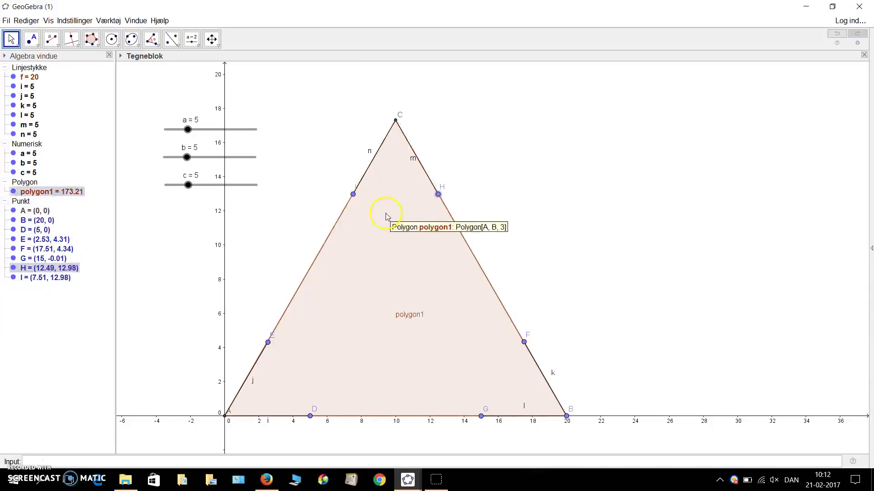
Step: Mark the angle between the two segments at each of corners A, B and C, hiding the triangle meanwhile and showing it again
left_click(13, 191)
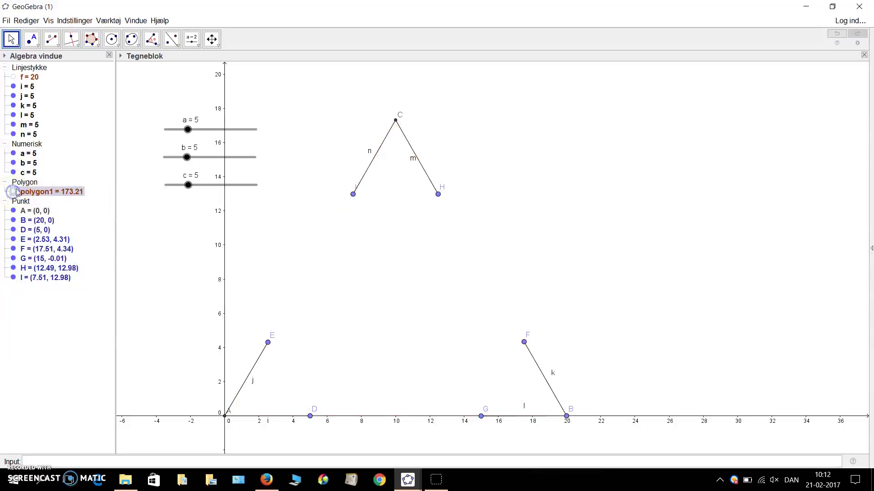
left_click(152, 40)
left_click(268, 418)
left_click(252, 371)
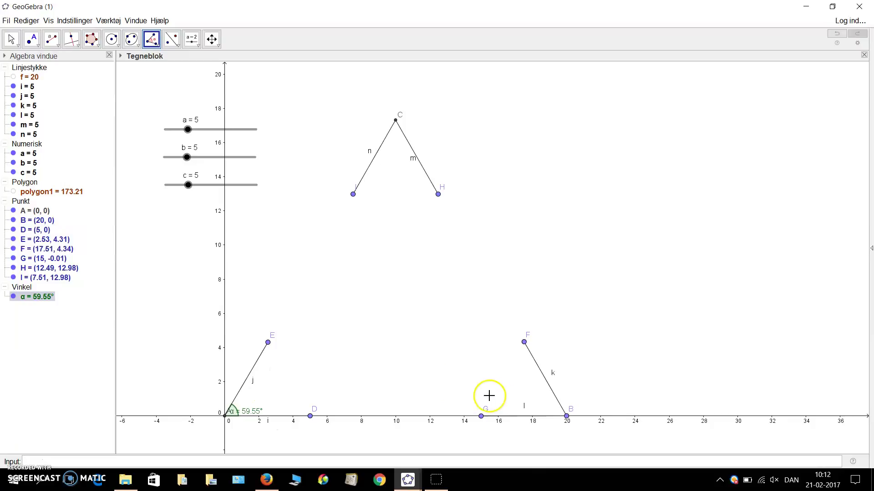
left_click(552, 391)
left_click(531, 415)
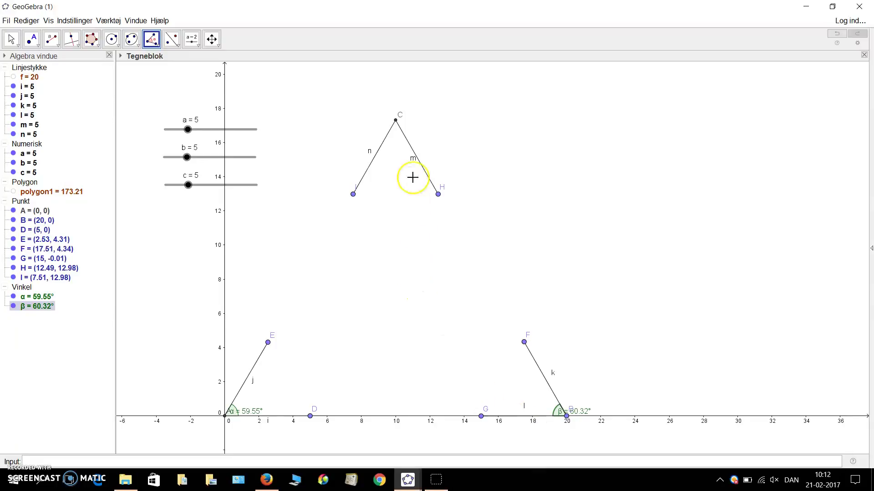
left_click(407, 141)
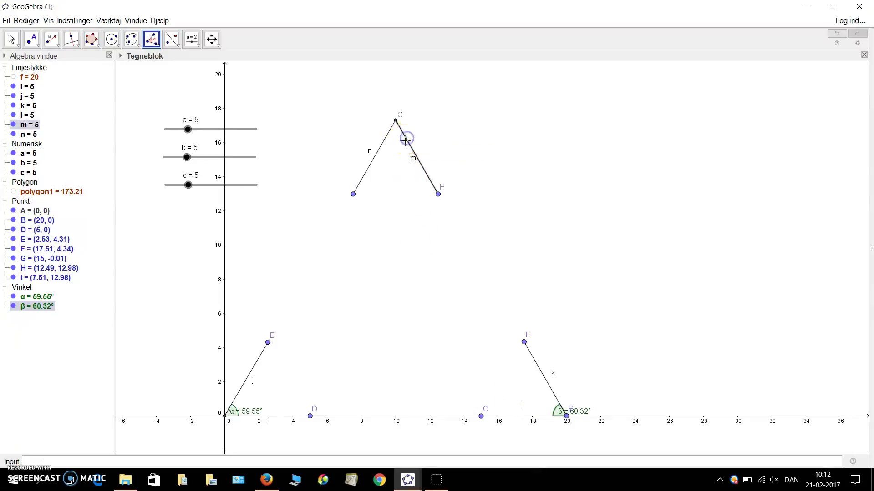
left_click(389, 132)
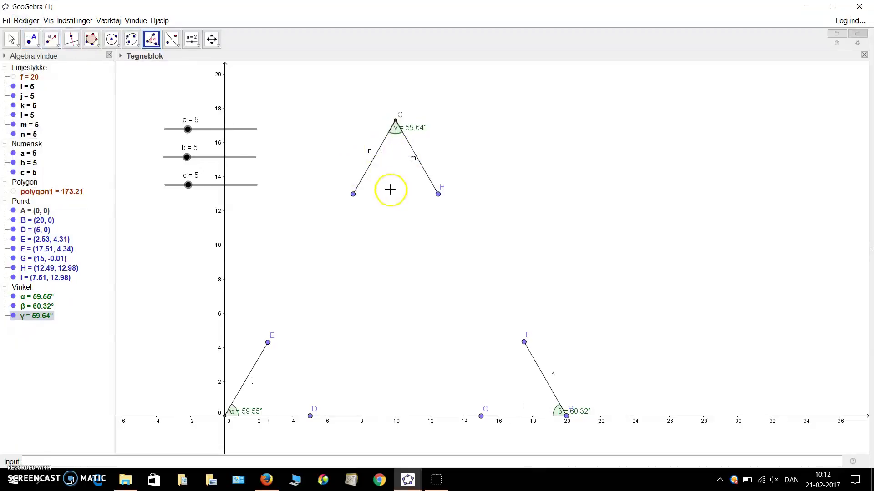
left_click(13, 192)
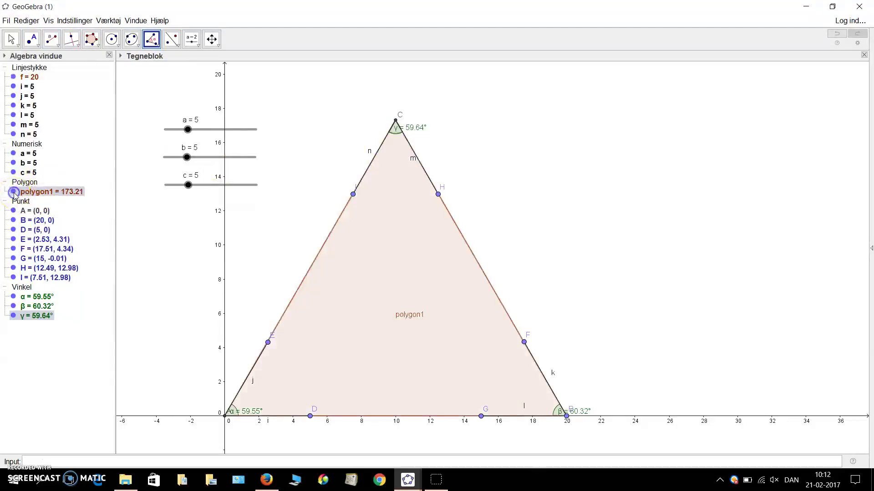
Step: Fine-tune point E along the triangle's side AC so that angle α at corner A is exactly 60°
left_click(11, 39)
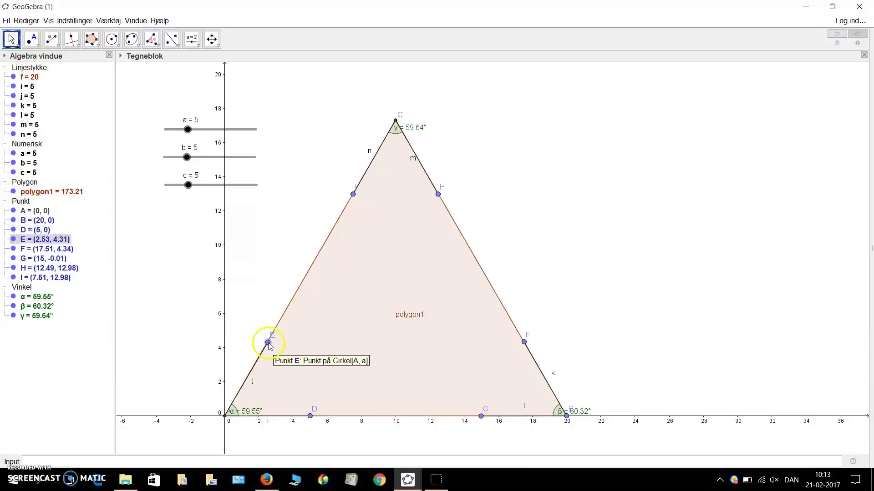
scroll(269, 346, "up", 15)
left_click_drag(346, 337, 262, 306)
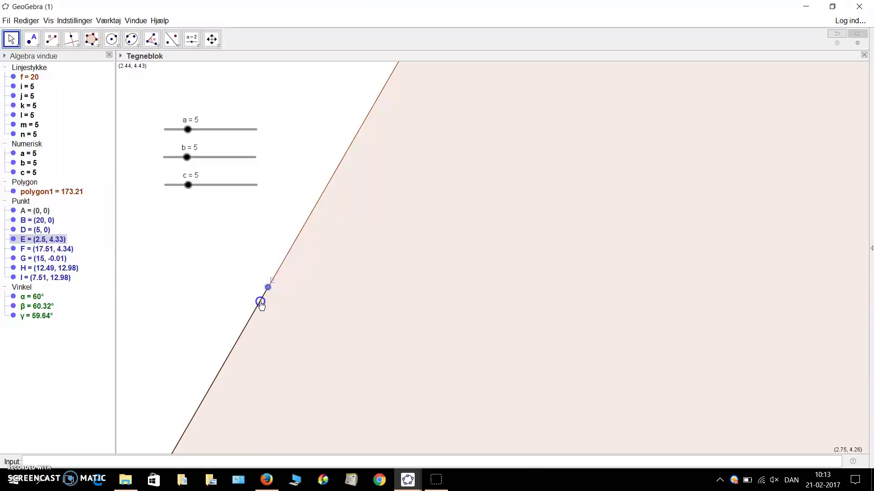
left_click_drag(405, 312, 448, 317)
scroll(449, 315, "down", 12)
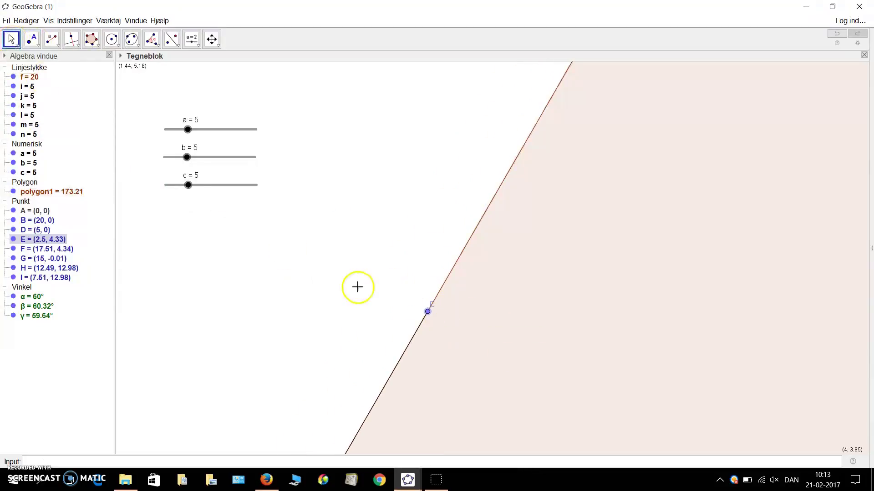
left_click_drag(357, 286, 286, 199)
scroll(348, 289, "down", 12)
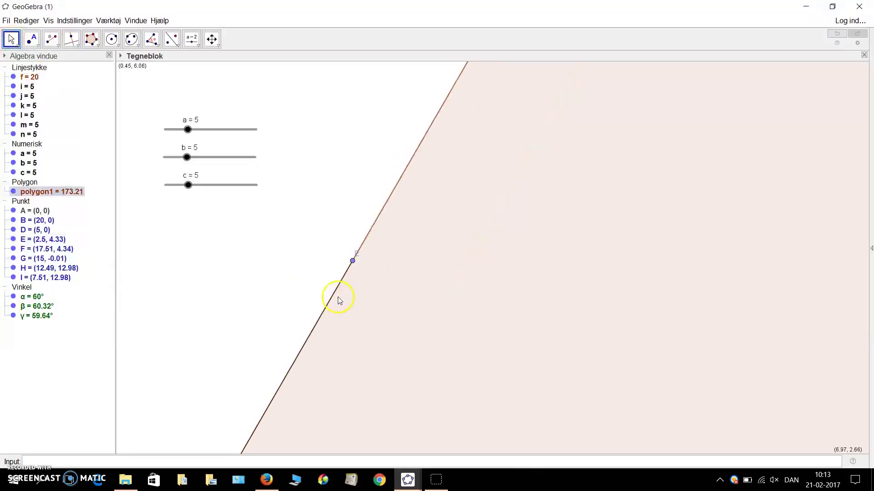
Step: Fine-tune points G and F onto the triangle's sides so that angle β at corner B is exactly 60°
scroll(353, 304, "down", 4)
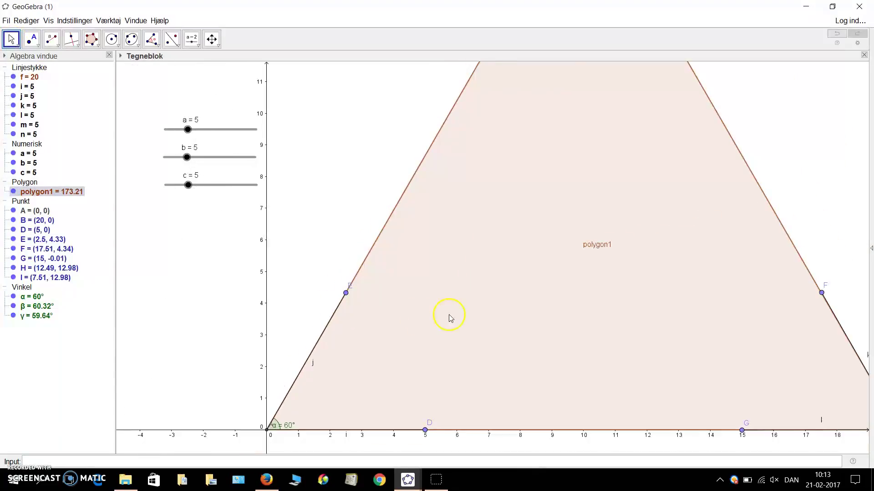
scroll(587, 336, "down", 2)
left_click_drag(806, 279, 553, 212)
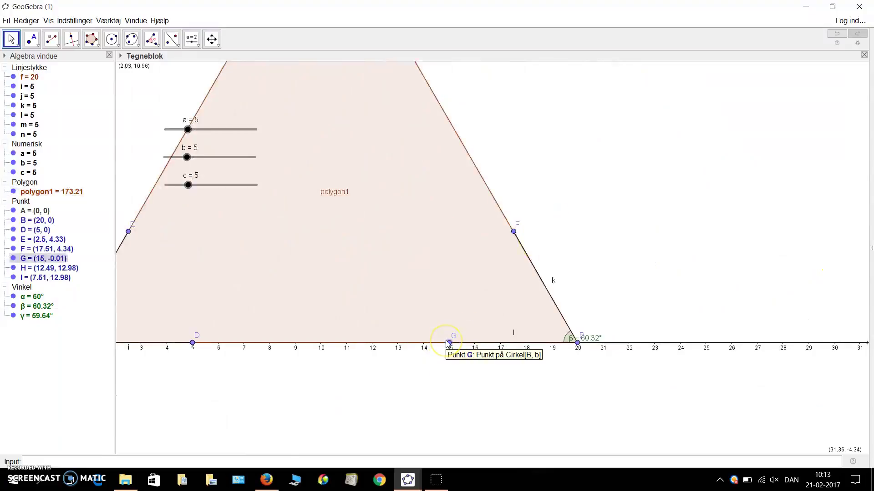
left_click(450, 343)
left_click_drag(450, 344, 449, 343)
scroll(514, 231, "up", 20)
left_click_drag(589, 148, 518, 194)
scroll(487, 164, "down", 5)
Step: Fine-tune points H and I onto the triangle's sides so that angle γ at corner C is exactly 60°
scroll(567, 171, "down", 15)
left_click_drag(600, 148, 733, 297)
scroll(541, 176, "up", 10)
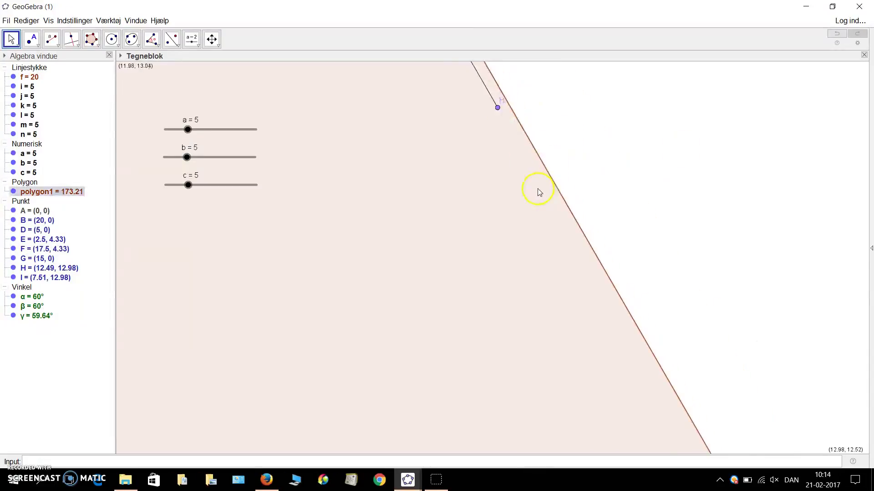
left_click_drag(542, 176, 499, 304)
left_click_drag(465, 258, 475, 257)
scroll(501, 168, "down", 15)
left_click_drag(501, 168, 598, 103)
scroll(218, 105, "up", 20)
left_click_drag(426, 200, 353, 254)
scroll(671, 287, "down", 15)
Step: Hide the angle marks α, β and γ at the triangle's three corners
left_click(13, 306)
left_click(14, 297)
left_click(14, 316)
Step: Hide the six corner segments i, j, k, l, m and n
left_click(20, 90)
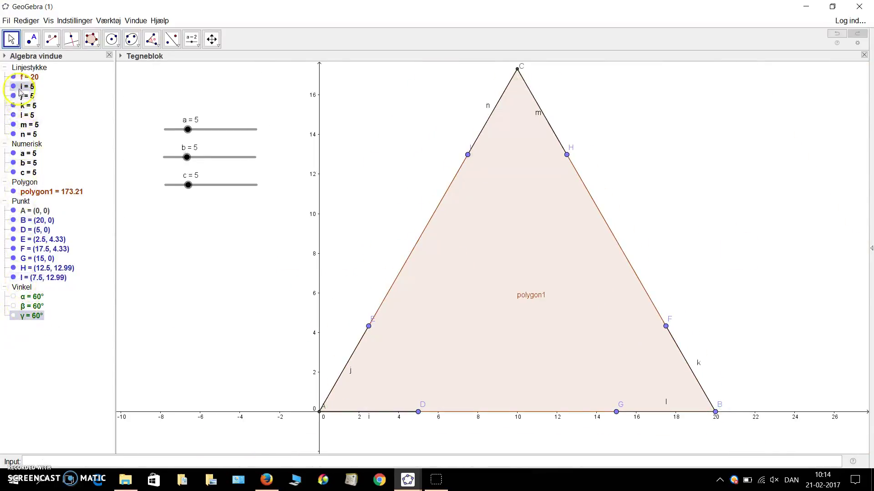
left_click(14, 87)
left_click(16, 96)
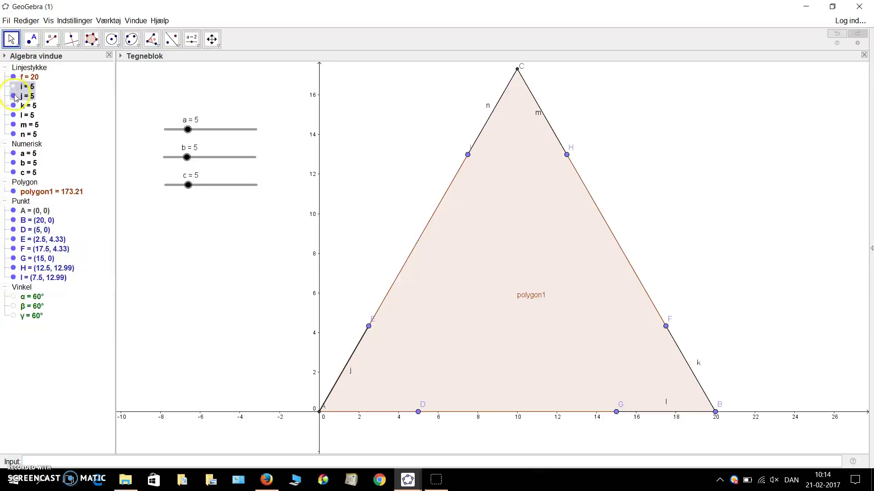
left_click(14, 106)
left_click(13, 115)
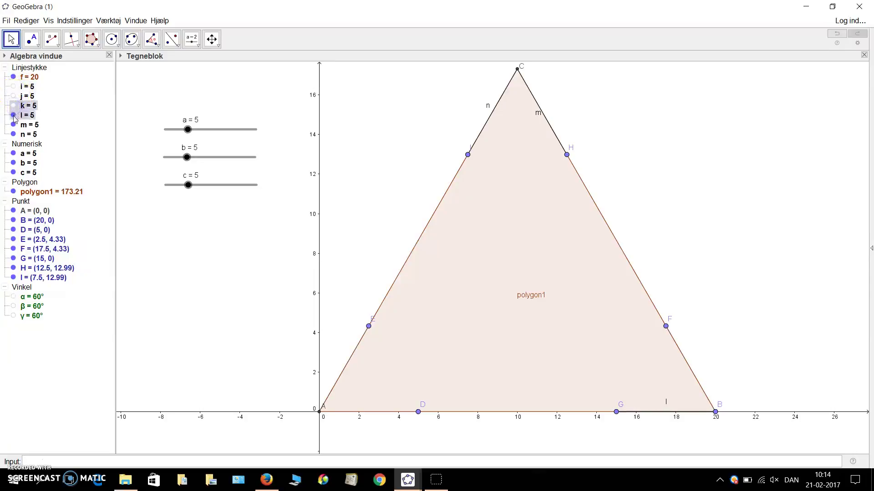
left_click(13, 125)
left_click(14, 135)
left_click(13, 134)
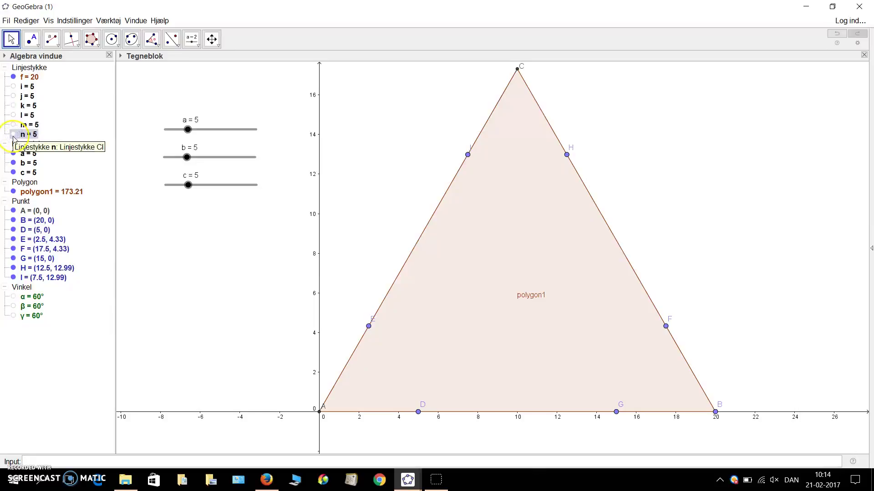
Step: Hide the triangle polygon1 and its corner points A and B
left_click(13, 191)
left_click(13, 210)
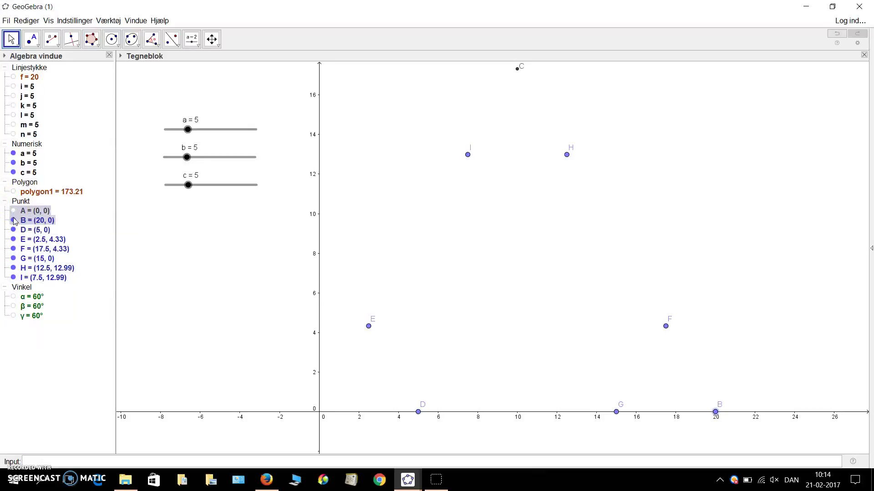
left_click(13, 221)
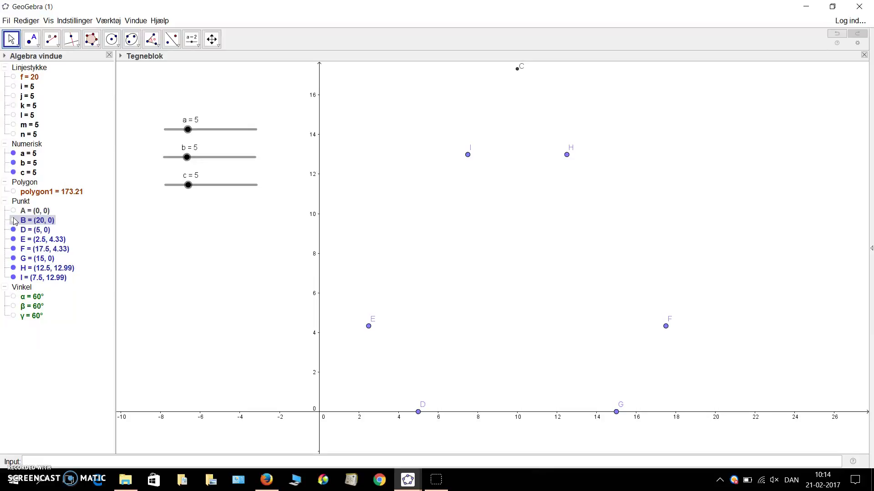
left_click(32, 213)
Step: Connect points E, D, G, F, H and I in that order with line segments, closing the outline back at E
left_click(52, 40)
left_click(57, 46)
left_click(71, 78)
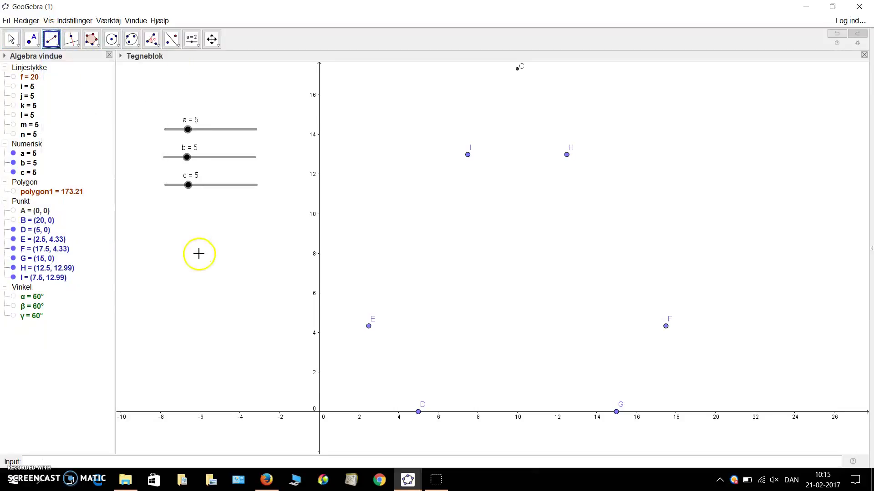
left_click(368, 326)
left_click(418, 412)
left_click(417, 412)
left_click(616, 412)
left_click(616, 412)
left_click(665, 327)
left_click(665, 326)
left_click(566, 154)
left_click(567, 155)
left_click(467, 154)
left_click(467, 154)
left_click(368, 327)
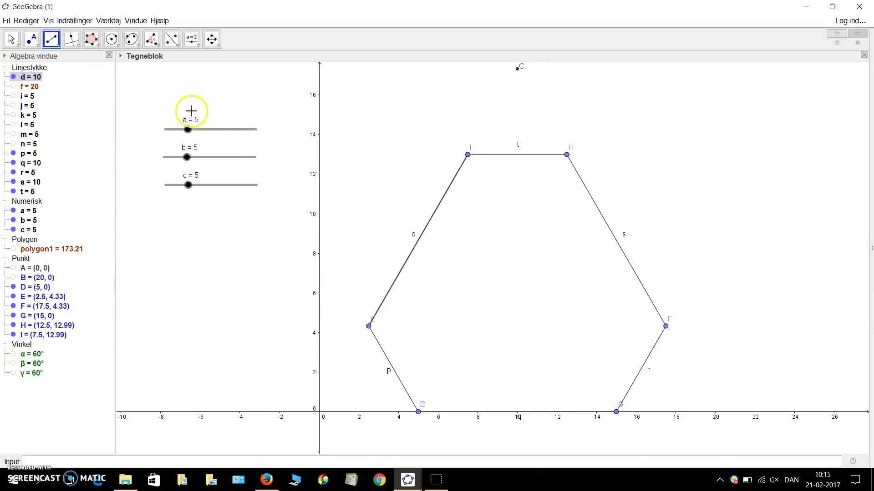
Step: Try to mark the angle at vertex E from segment d to segment p, and undo it
left_click(151, 39)
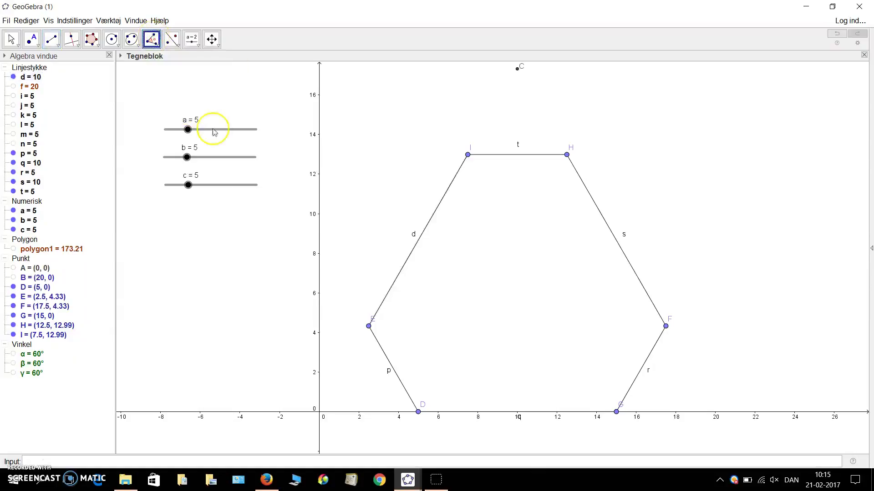
left_click(384, 294)
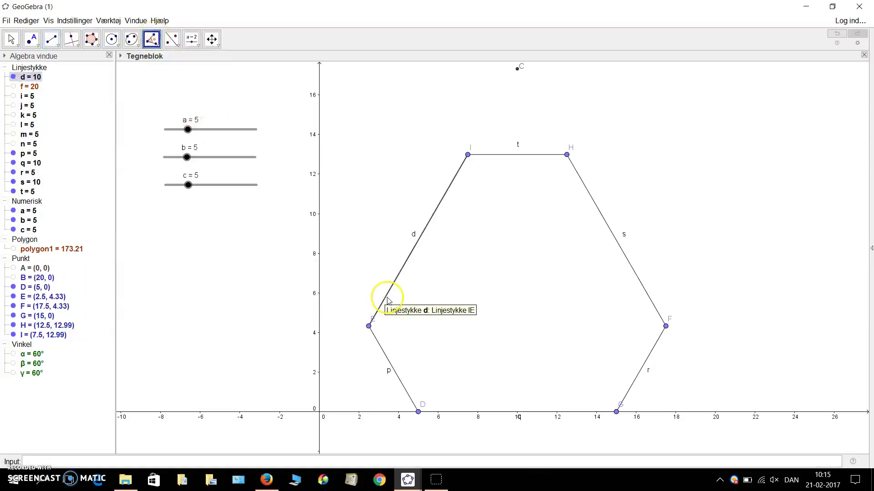
left_click(387, 362)
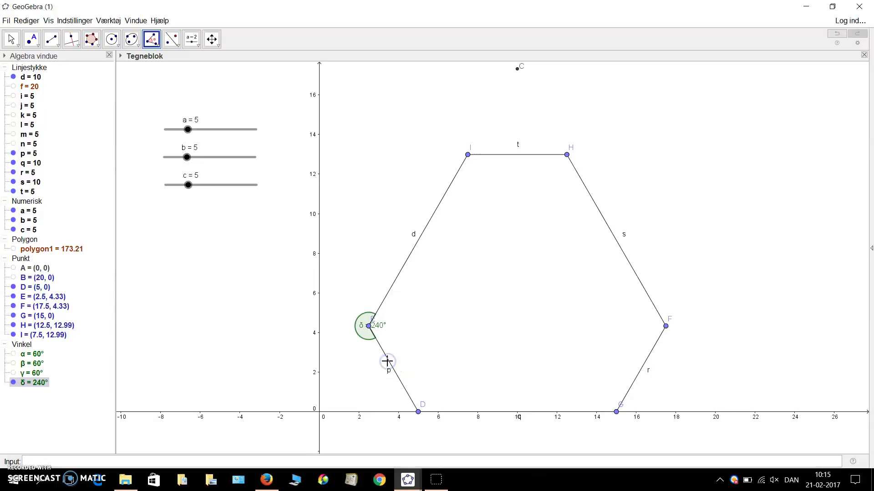
left_click(26, 20)
left_click(27, 196)
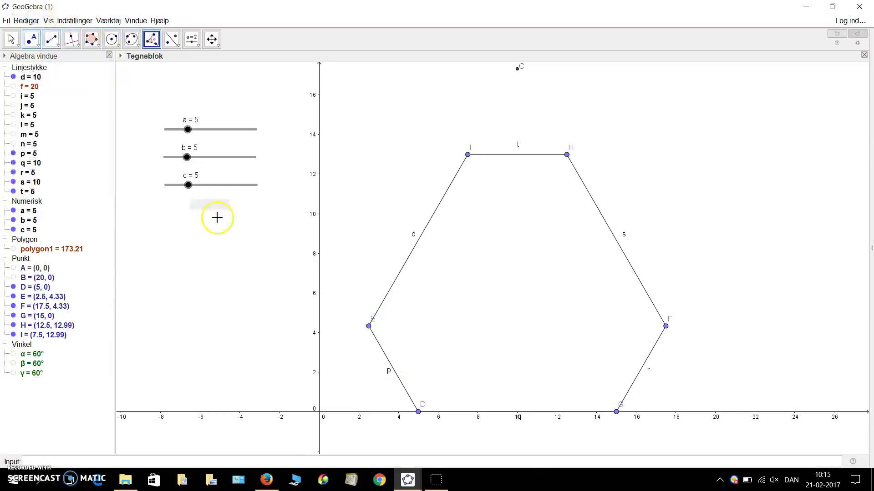
Step: Mark the interior angles between neighbouring sides at all six vertices E, I, H, F, G and D of the hexagon
left_click(382, 350)
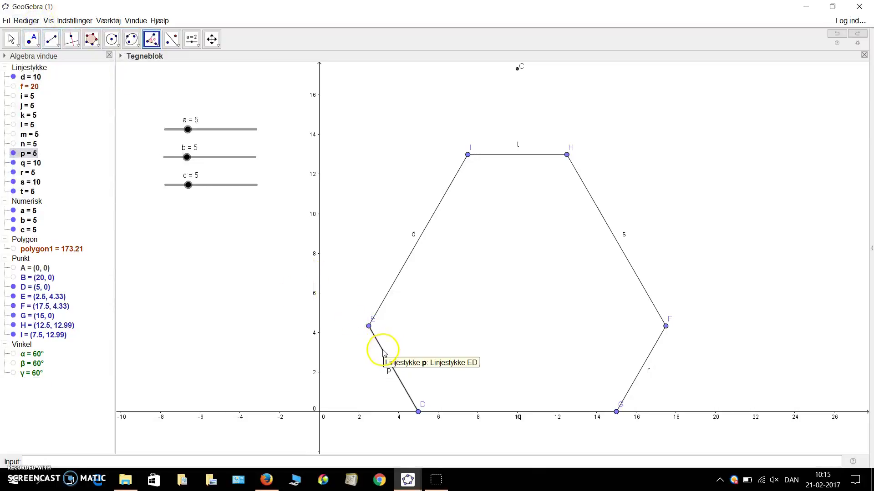
left_click(390, 285)
left_click(499, 159)
left_click(644, 287)
left_click(644, 364)
left_click(588, 411)
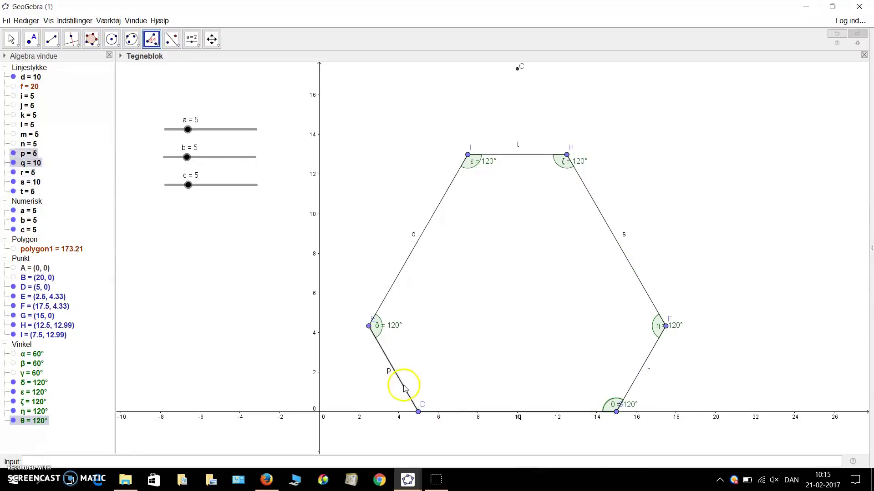
left_click(402, 382)
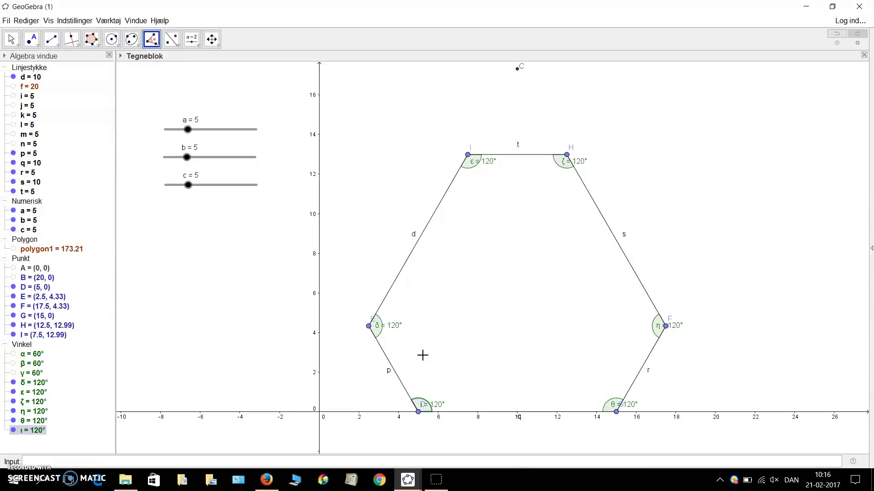
Step: Label all six sides of the hexagon with their lengths
left_click(157, 43)
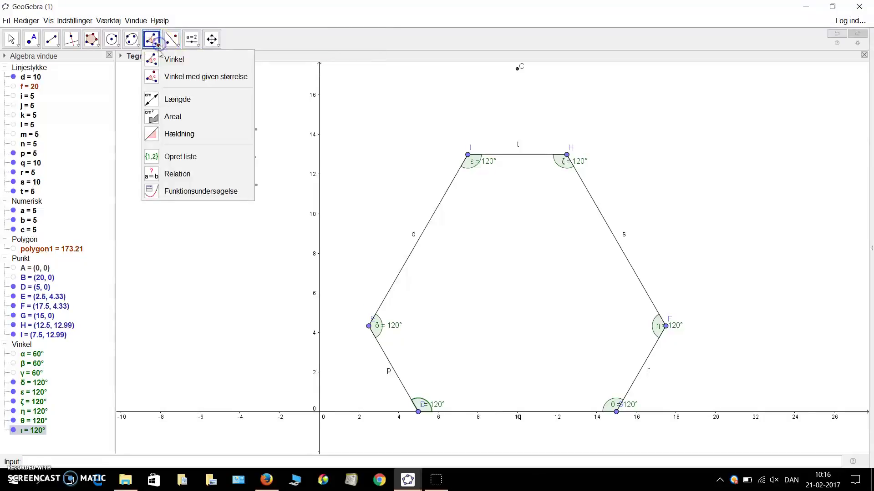
left_click(171, 97)
left_click(418, 239)
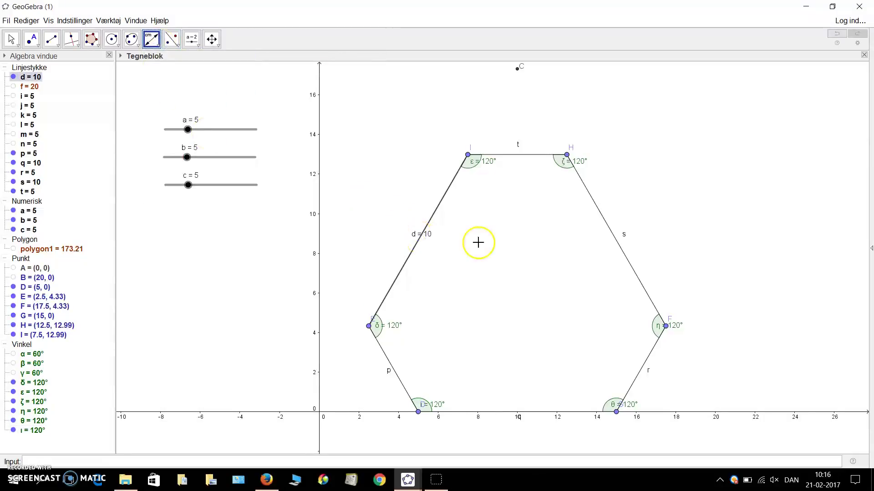
left_click(616, 237)
left_click(645, 363)
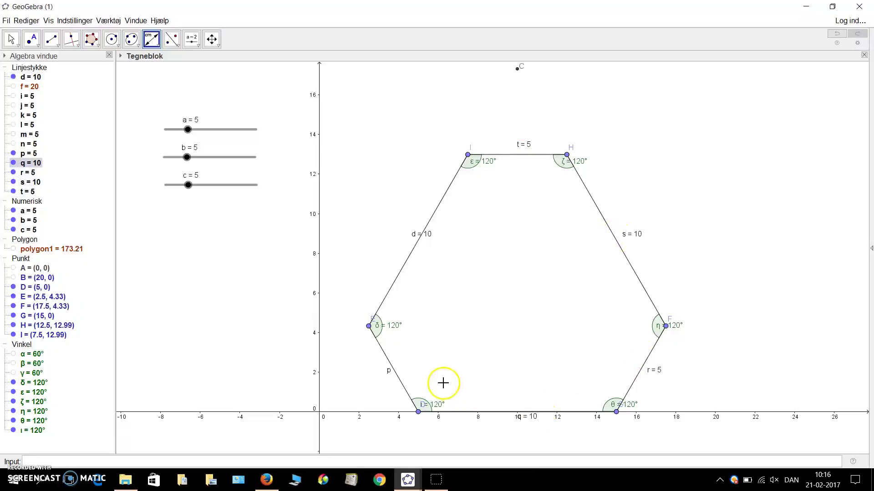
left_click(399, 373)
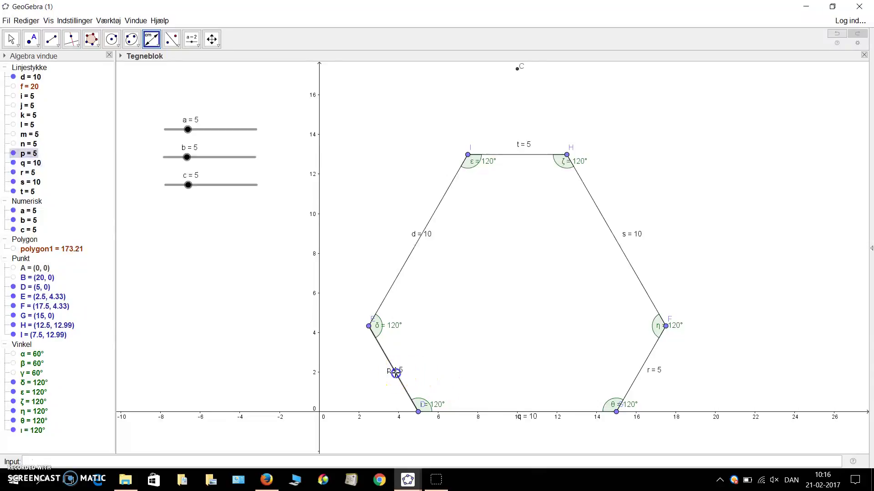
Step: Create a filled polygon through the hexagon's vertices E, I, H, F, G and D
left_click(97, 47)
left_click(111, 61)
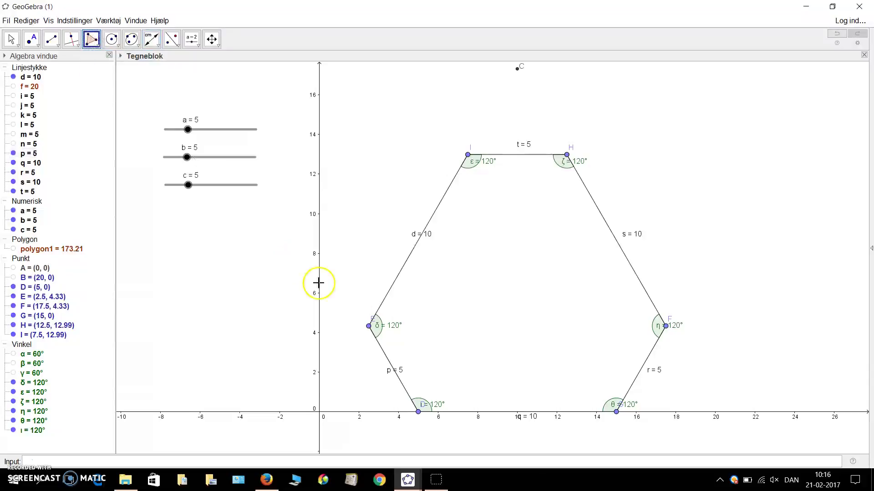
left_click(371, 328)
left_click(468, 156)
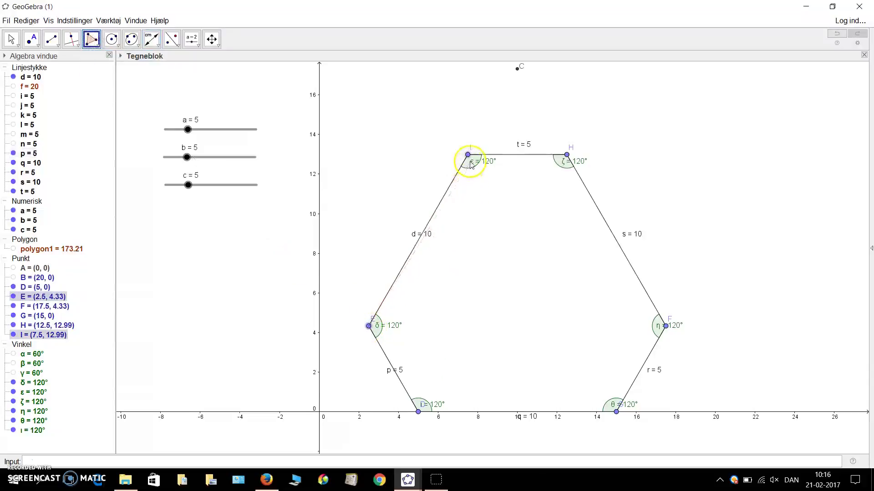
left_click(566, 155)
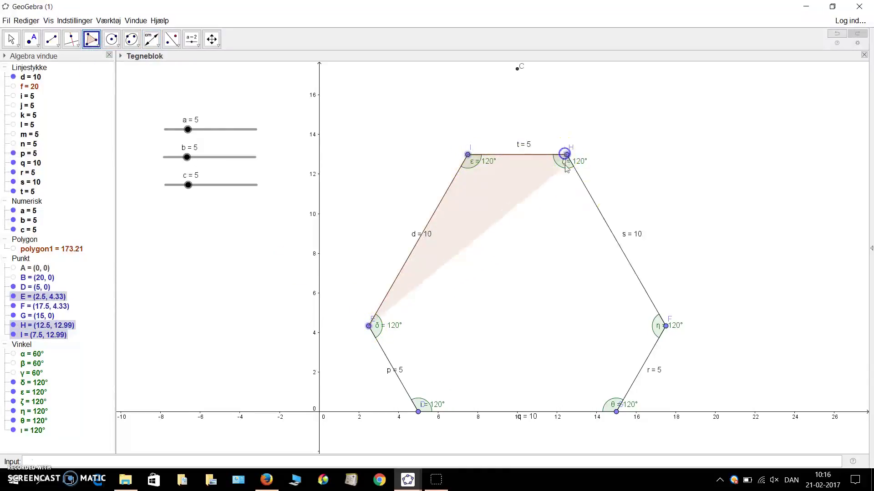
left_click(665, 326)
left_click(615, 412)
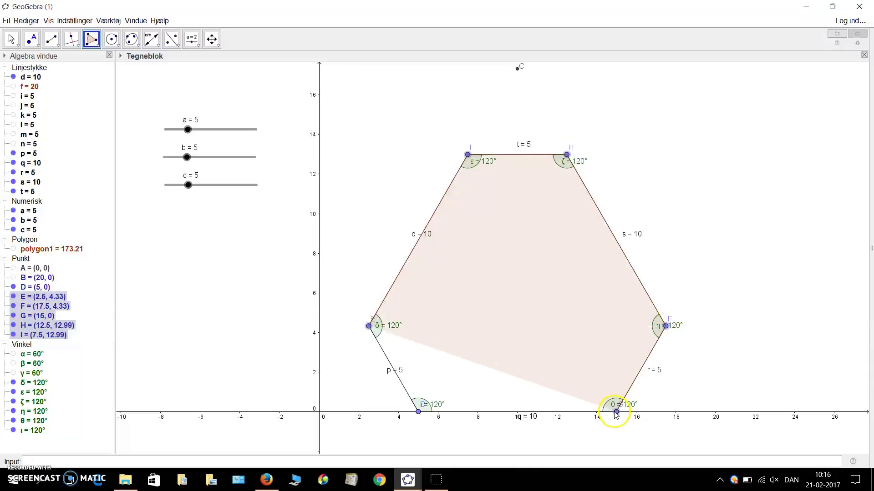
left_click(417, 412)
left_click(368, 326)
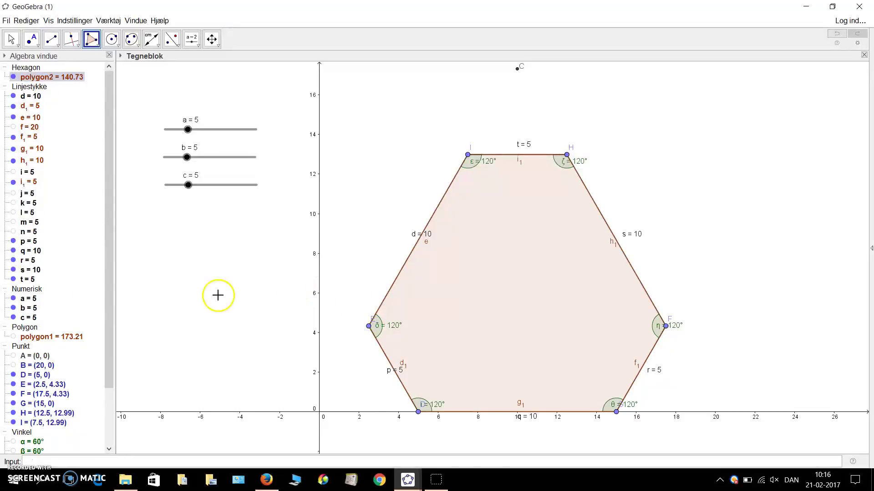
Step: Show the triangle polygon1 again and set the sliders to a = 3.3, b = 12 and c = 7.1
left_click(13, 336)
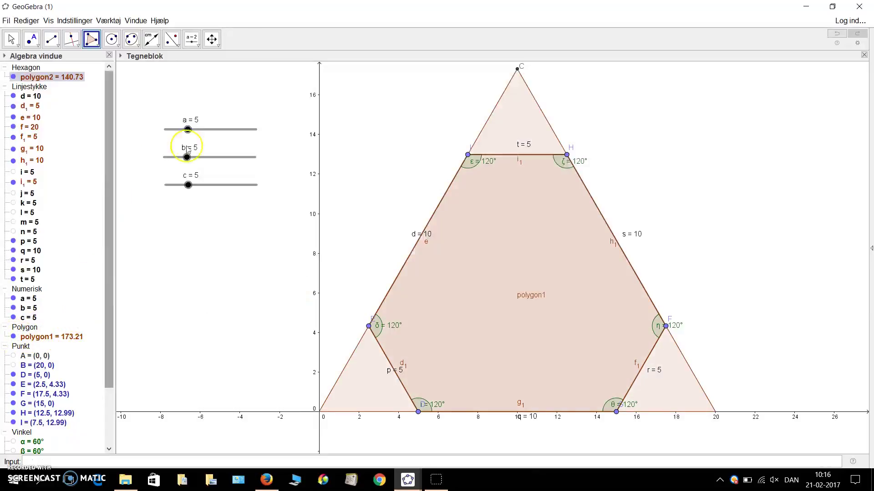
key("Escape")
left_click_drag(188, 130, 190, 171)
left_click(183, 132)
left_click_drag(184, 135, 198, 184)
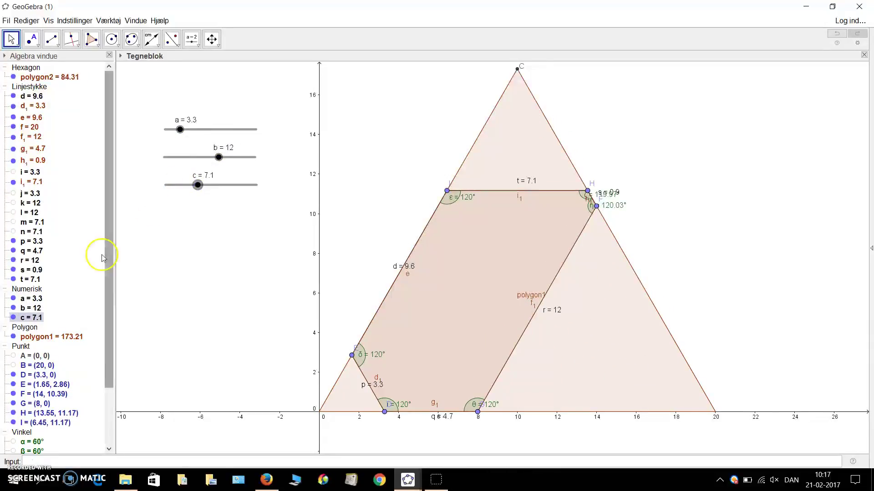
Step: Set the sliders to a = 6.1, b = 11.9 and c = 4.9 with the triangle polygon1 hidden meanwhile, and show it again
left_click(14, 337)
left_click_drag(219, 157, 219, 160)
left_click_drag(180, 130, 192, 129)
left_click_drag(197, 185, 188, 185)
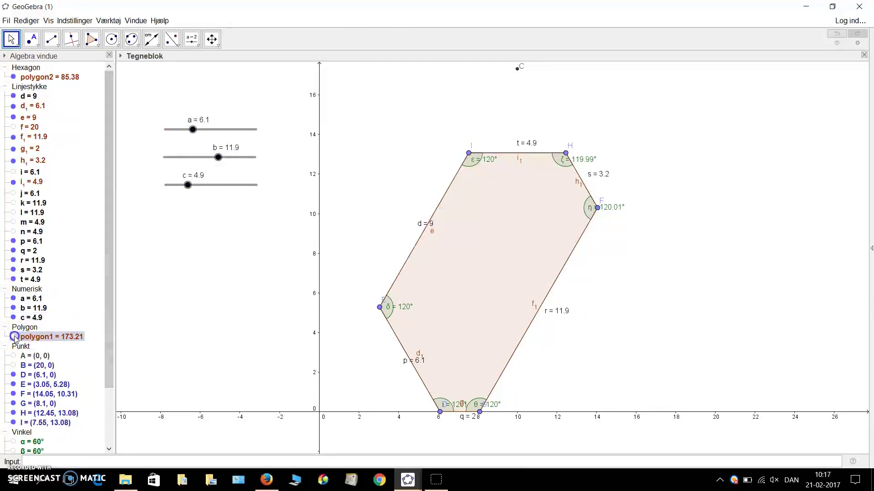
left_click(14, 337)
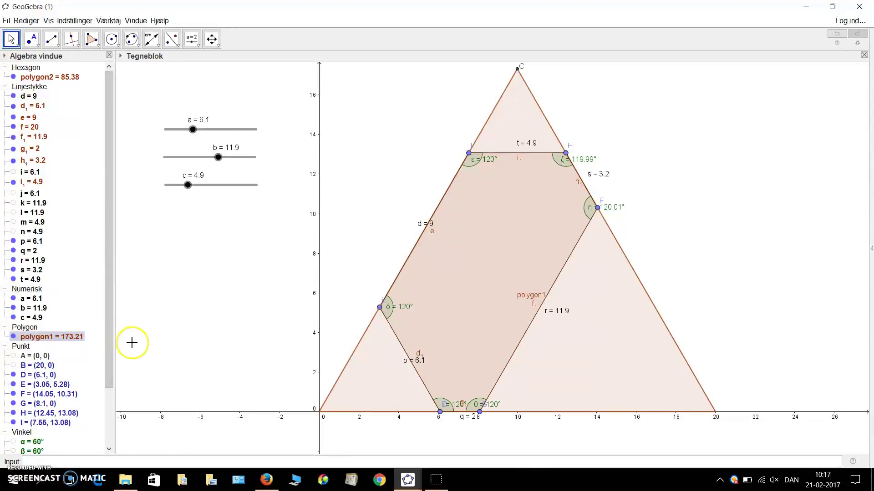